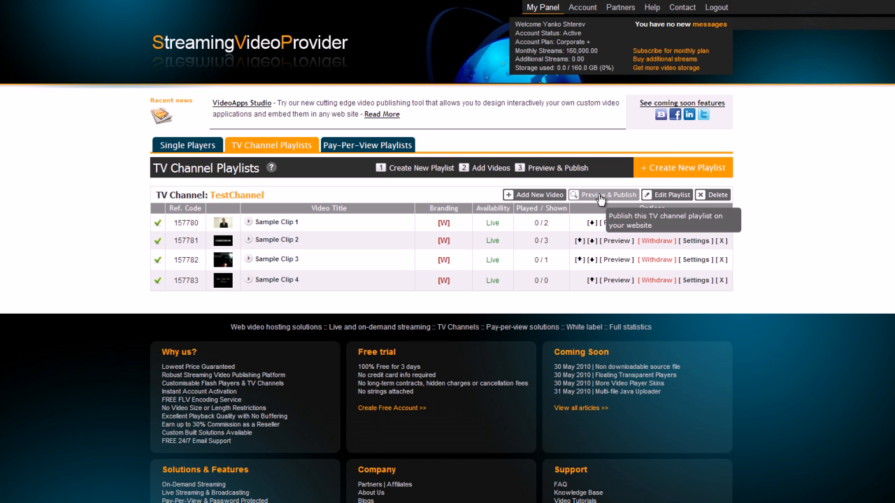
# Enter the VideoApps Studio from the TestChannel playlist's publishing page and load the saved project Obsidian_Wide_MyOwn.
pyautogui.click(600, 199)
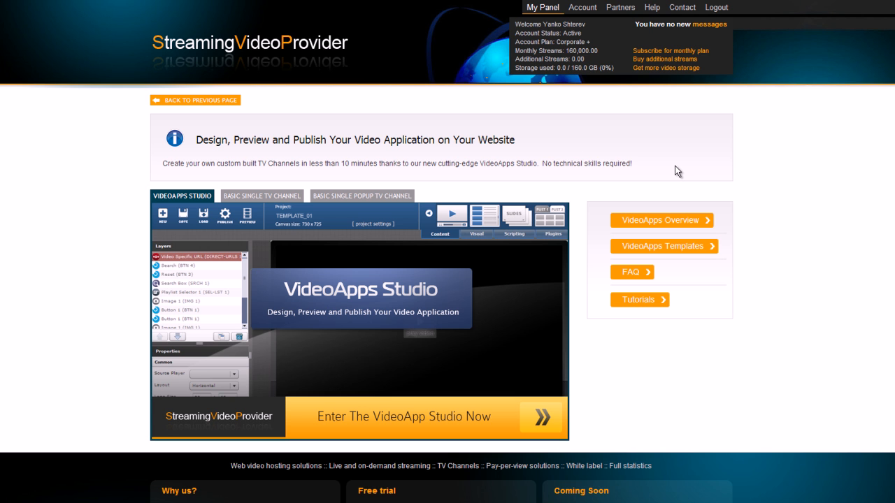
pyautogui.scroll(-2, 677, 157)
pyautogui.click(402, 171)
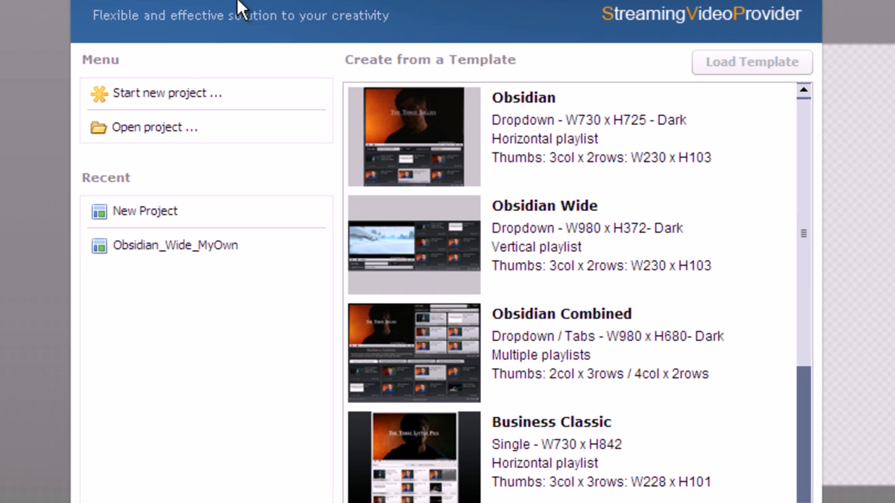
pyautogui.click(133, 131)
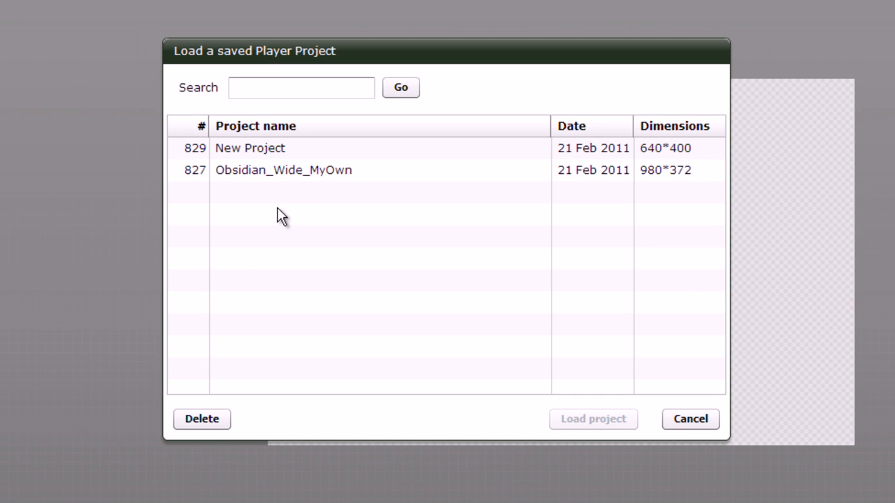
pyautogui.click(283, 169)
pyautogui.click(578, 424)
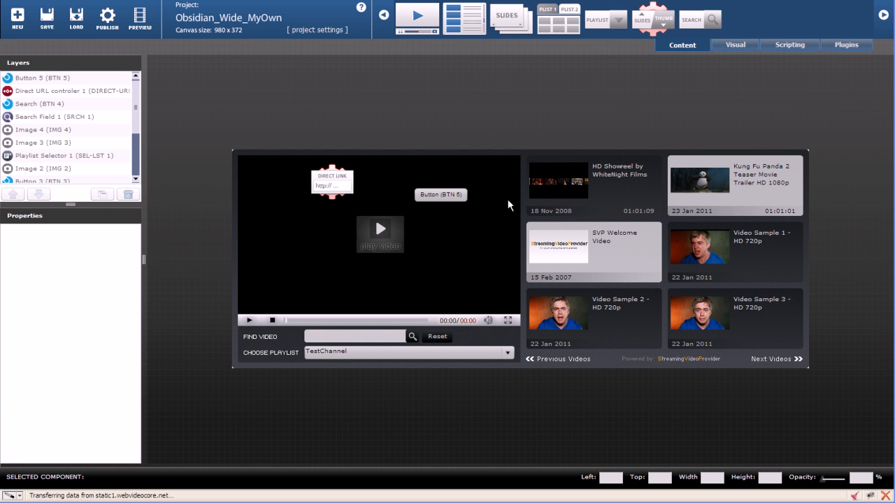
# Delete the Button (BTN 5) layer from the video player area.
pyautogui.click(618, 181)
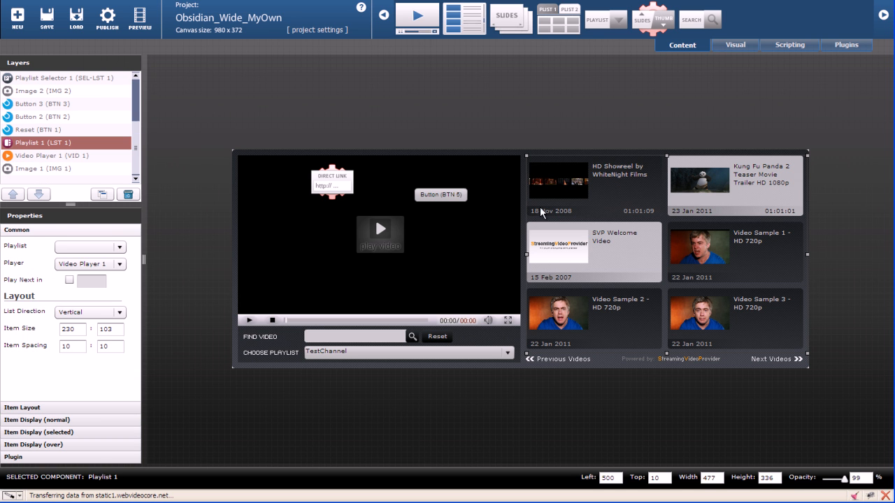
pyautogui.click(444, 200)
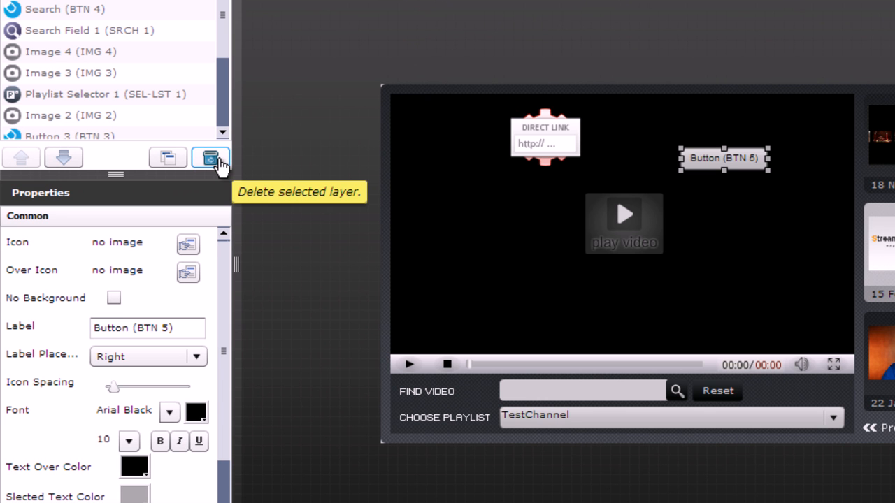
pyautogui.click(220, 163)
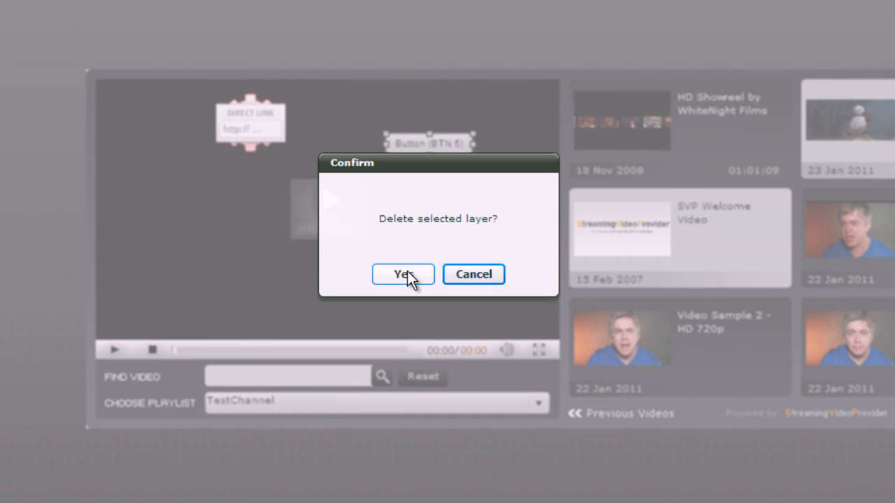
pyautogui.click(407, 273)
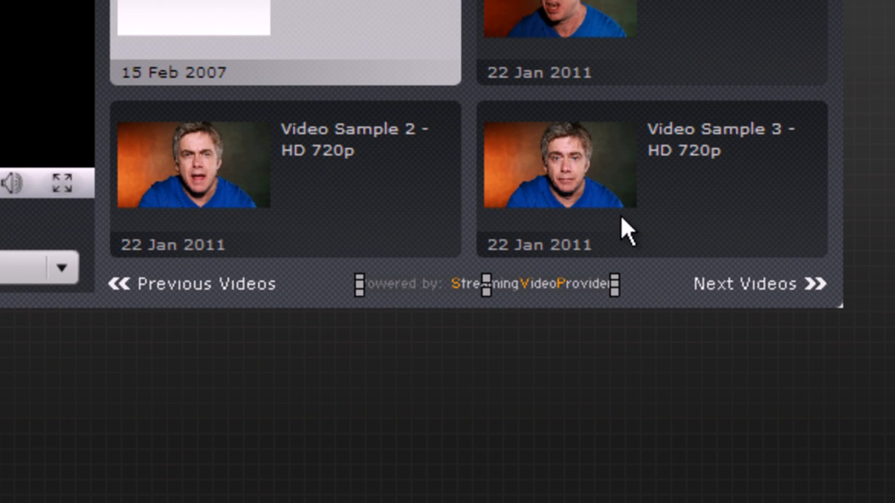
# Add a new image component over the video player area, at about left 280 and top 87.
pyautogui.click(695, 296)
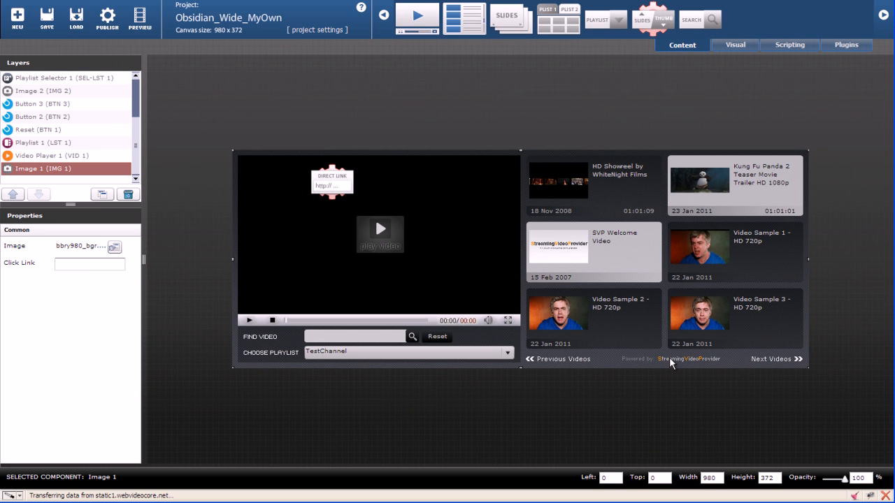
pyautogui.click(735, 53)
pyautogui.moveTo(417, 25); pyautogui.dragTo(448, 248)
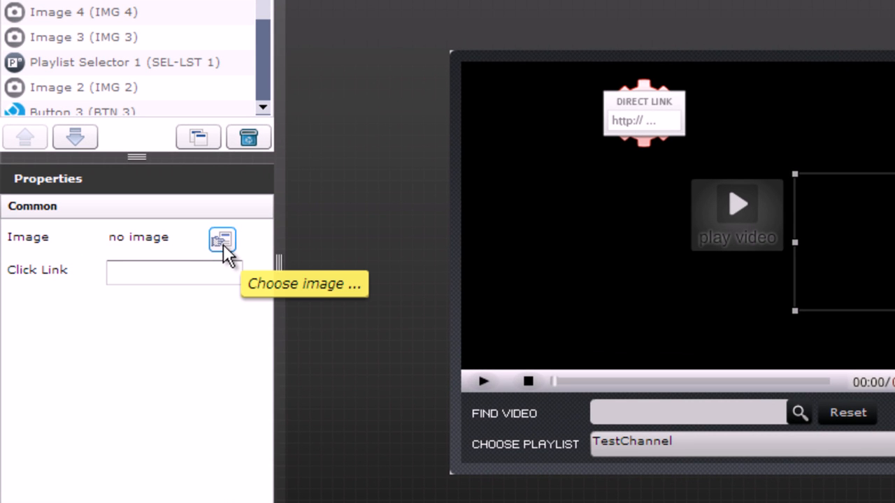
# Open the image uploader for the new image component and browse for files in the Desktop folder Tutorial_Branding_logo.
pyautogui.click(222, 241)
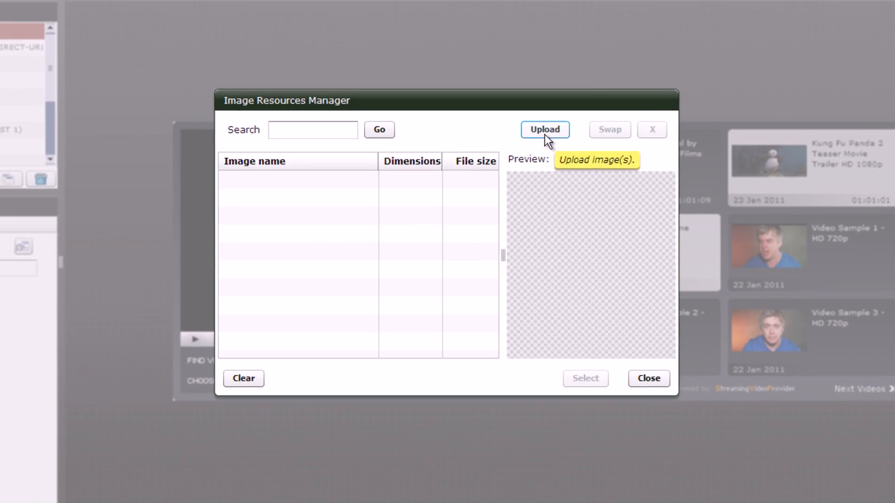
pyautogui.click(524, 156)
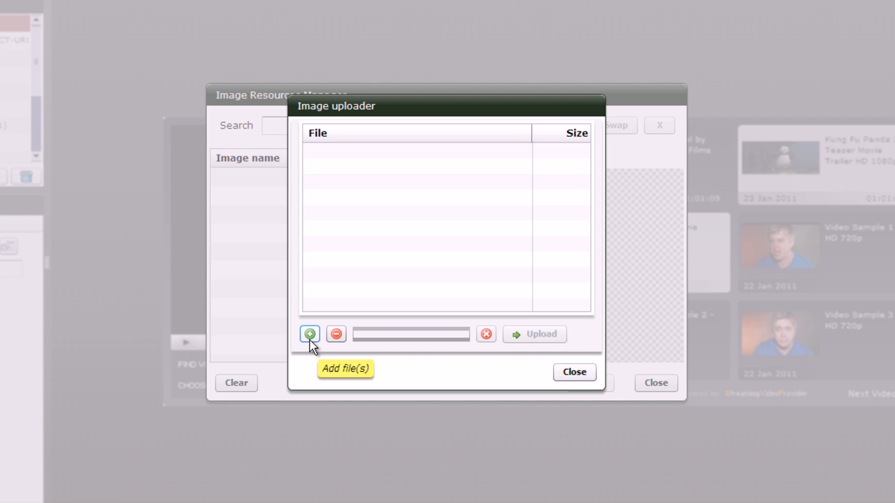
pyautogui.click(310, 335)
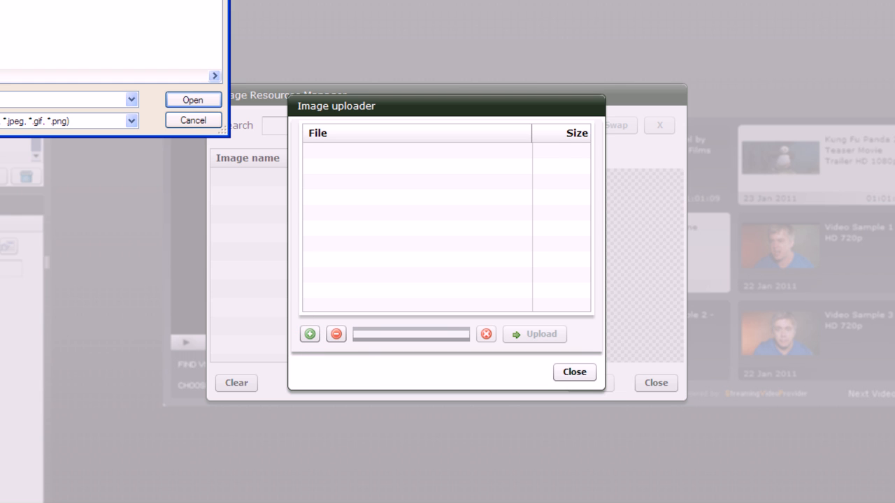
pyautogui.moveTo(67, 0); pyautogui.dragTo(392, 49)
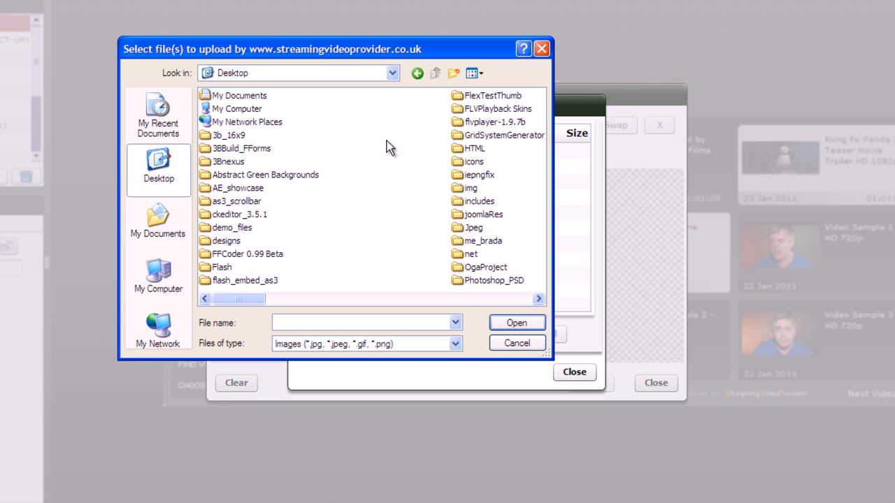
pyautogui.click(221, 163)
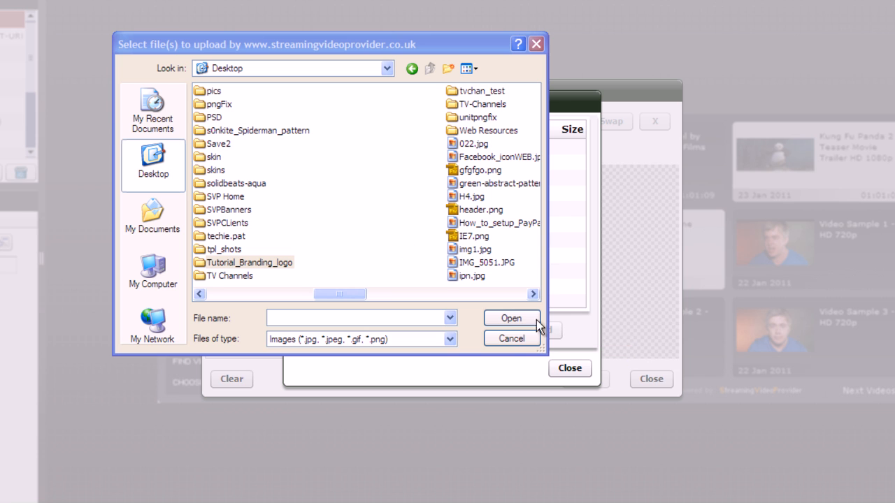
pyautogui.click(286, 263)
pyautogui.doubleClick(286, 263)
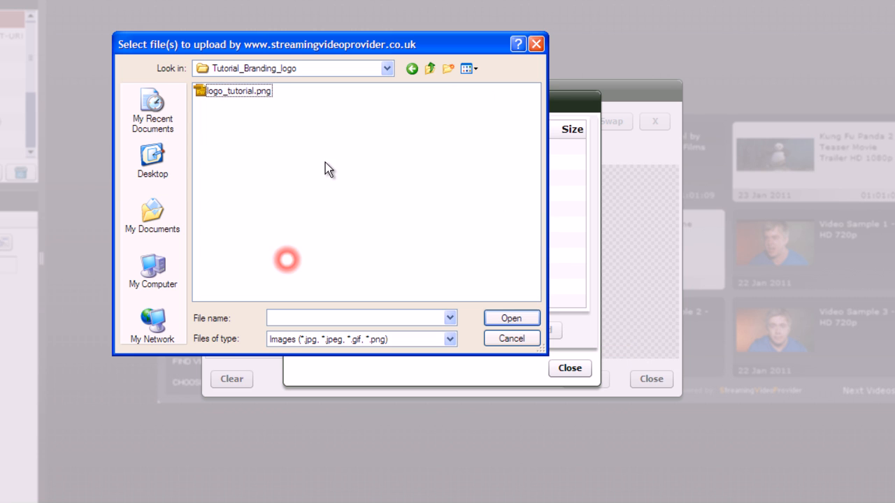
# Upload logo_tutorial.png to the image resources.
pyautogui.click(243, 91)
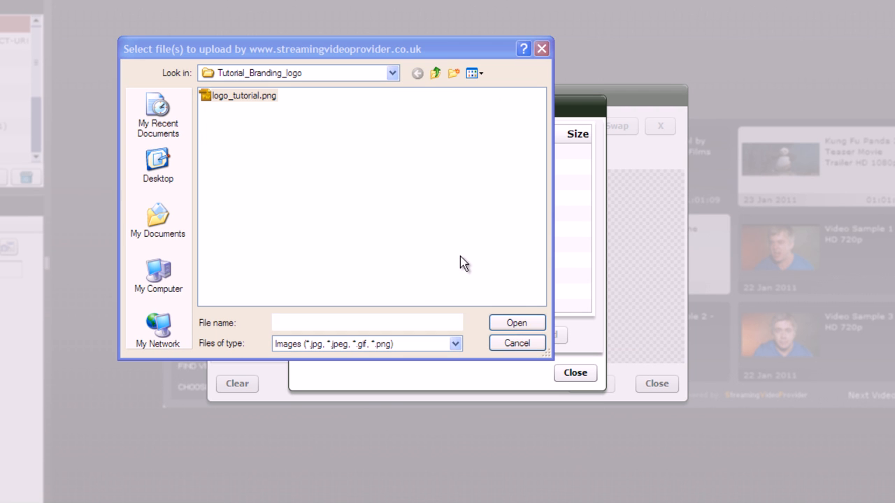
pyautogui.click(231, 91)
pyautogui.click(522, 323)
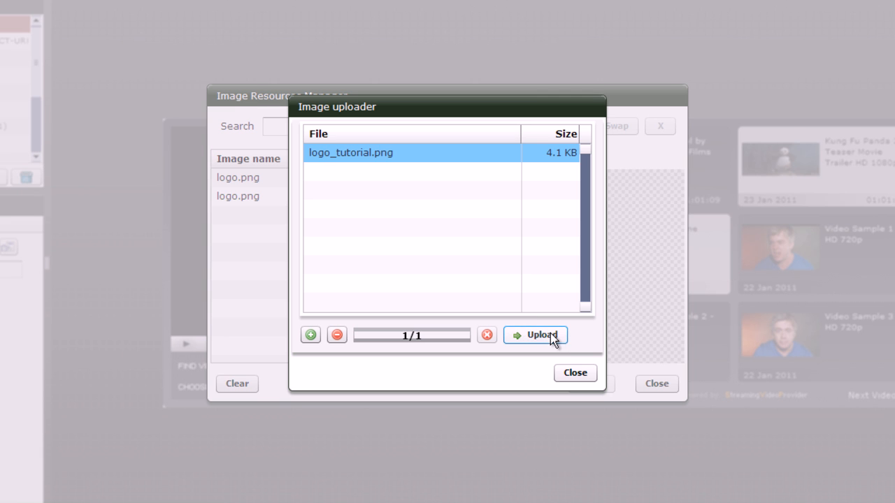
pyautogui.click(550, 333)
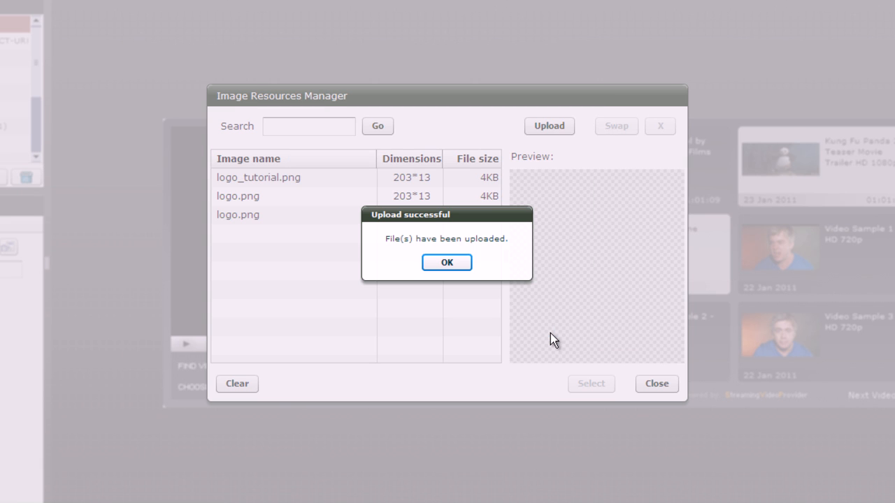
pyautogui.click(455, 263)
# Assign logo_tutorial.png as the picture of the new image component.
pyautogui.click(325, 214)
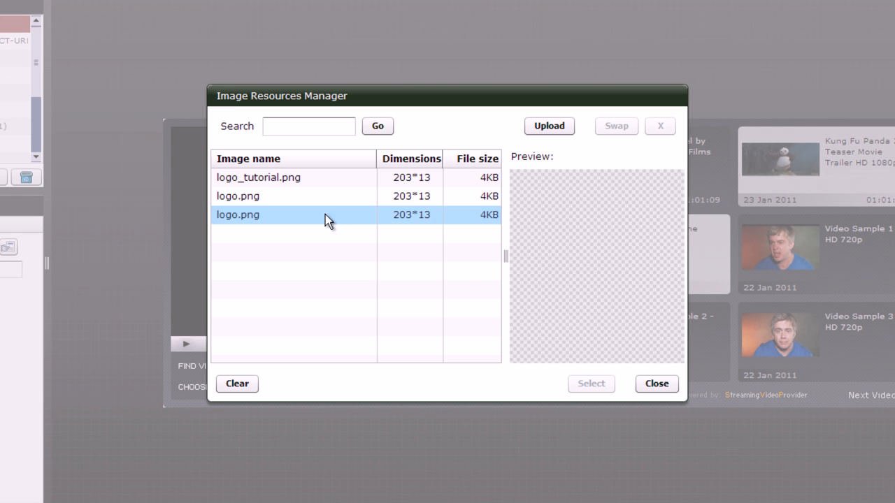
pyautogui.click(302, 180)
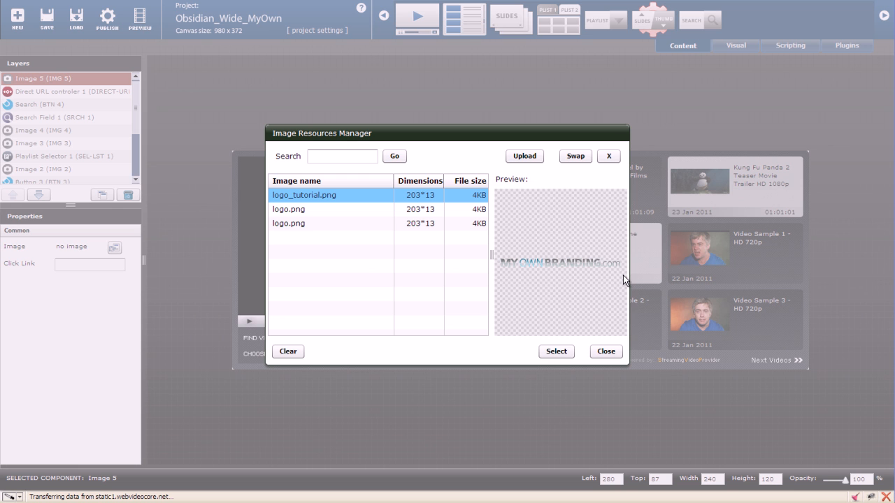
pyautogui.click(420, 198)
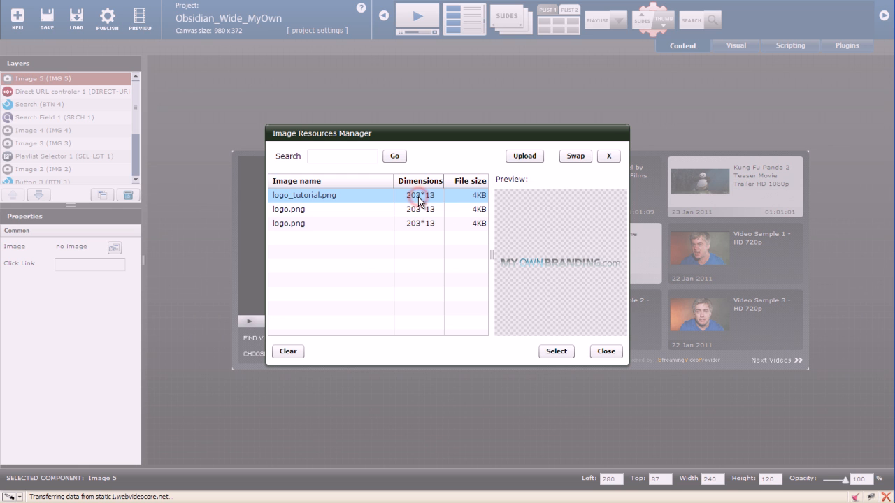
pyautogui.click(557, 352)
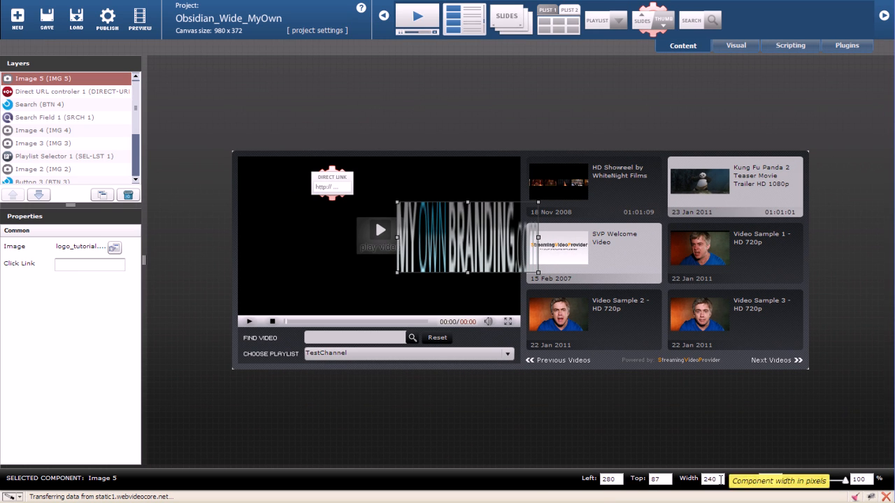
# Set the logo image's width to 203 and its height to 13 pixels.
pyautogui.moveTo(692, 476); pyautogui.dragTo(661, 470)
pyautogui.write('203')
pyautogui.moveTo(779, 479); pyautogui.dragTo(724, 492)
pyautogui.write('13')
pyautogui.click(674, 375)
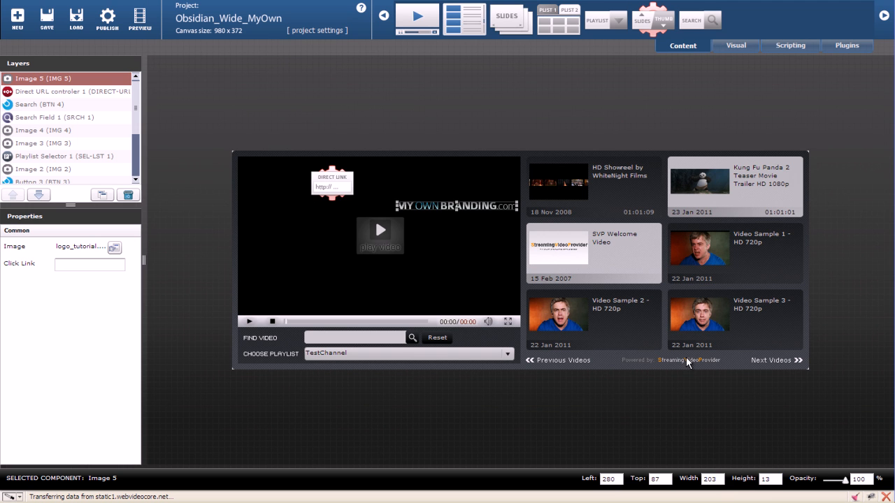
# Delete the "Powered by StreamingVideoProvider" image and move the logo into its place, at about left 647 and top 349.
pyautogui.click(686, 360)
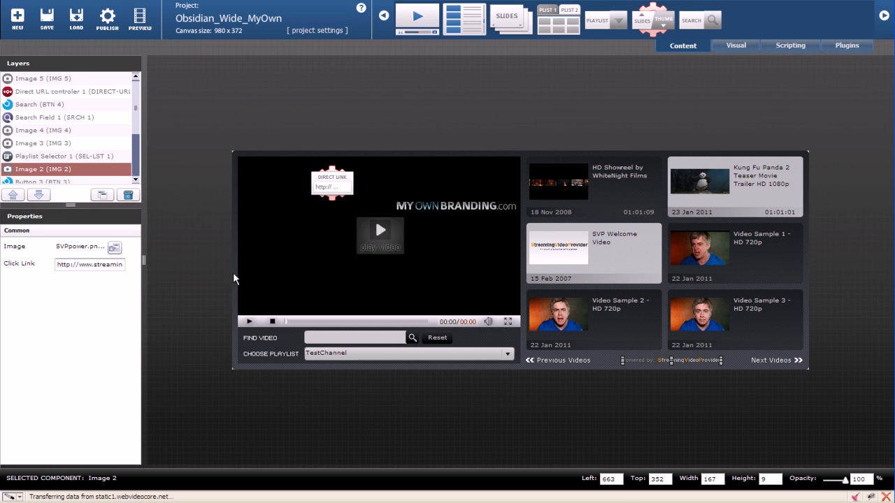
pyautogui.scroll(-1, 132, 114)
pyautogui.click(128, 195)
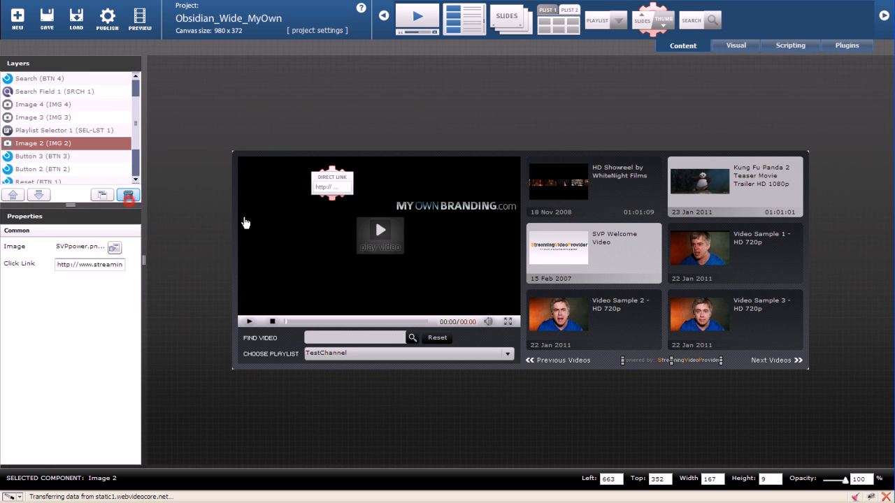
pyautogui.click(426, 275)
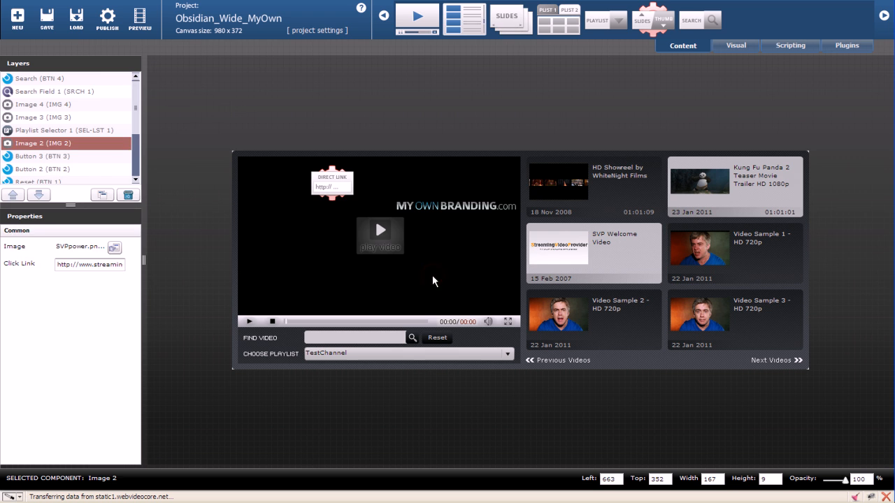
pyautogui.moveTo(460, 206); pyautogui.dragTo(678, 360)
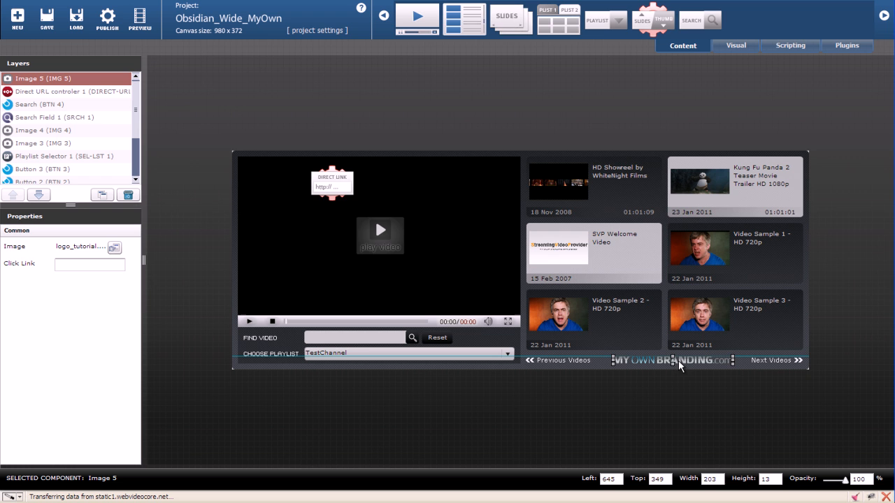
pyautogui.click(727, 307)
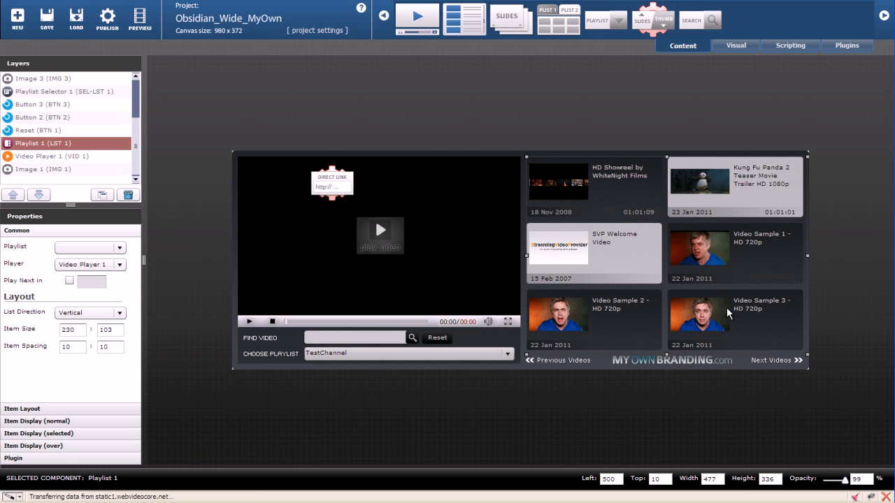
pyautogui.click(672, 358)
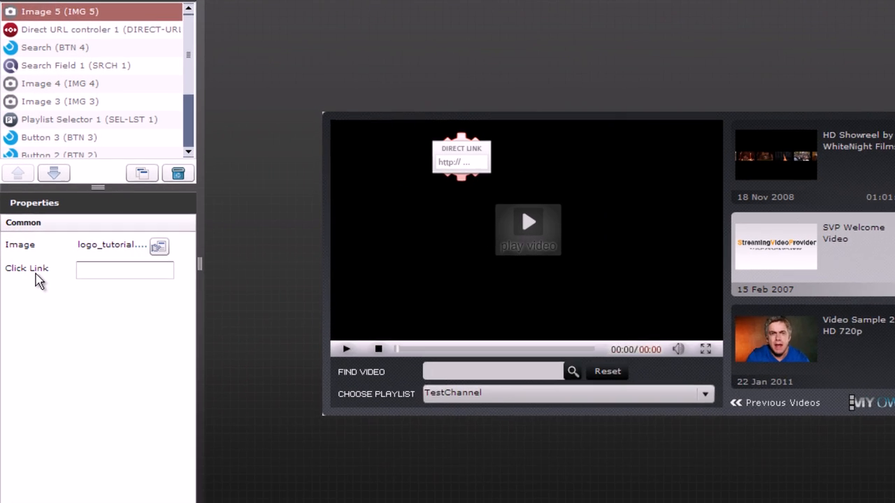
pyautogui.moveTo(21, 263)
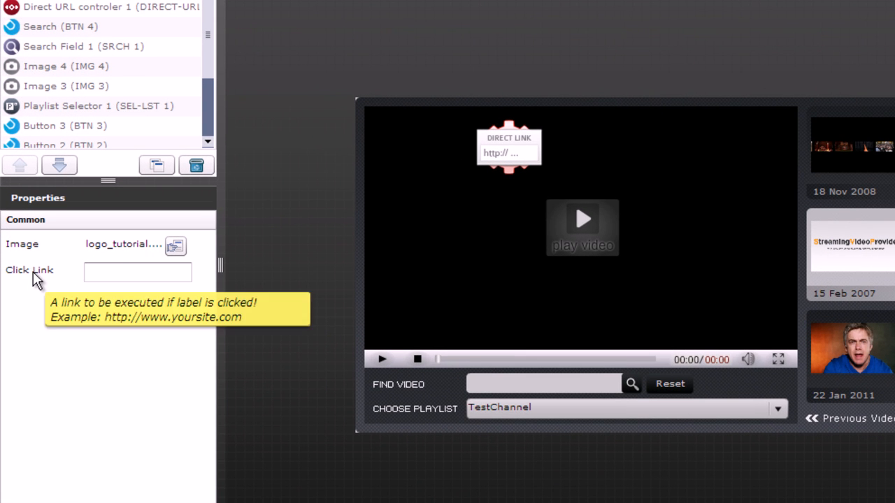
pyautogui.click(116, 271)
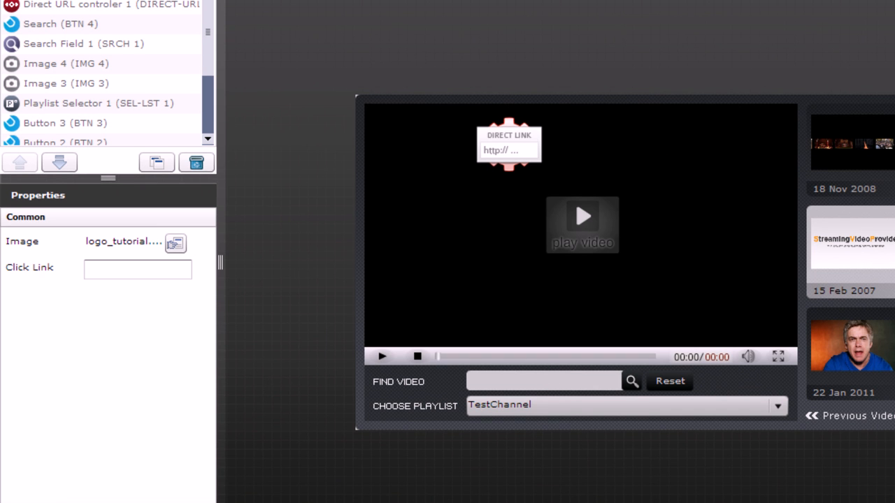
pyautogui.click(118, 272)
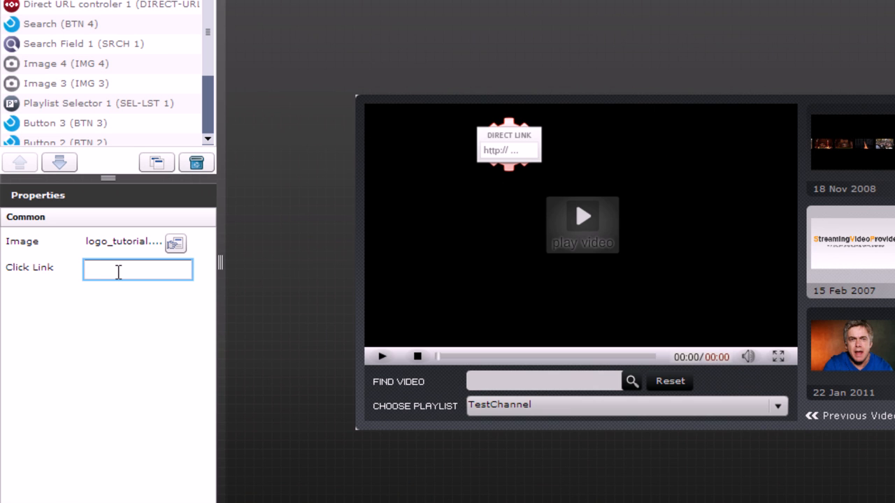
pyautogui.write('http:')
pyautogui.write('//')
pyautogui.write('www.goog')
pyautogui.write('le.com')
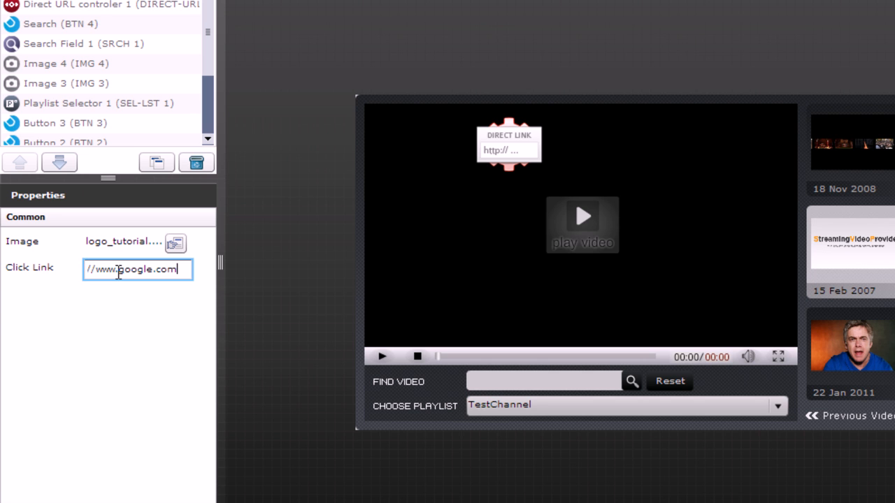
pyautogui.click(141, 323)
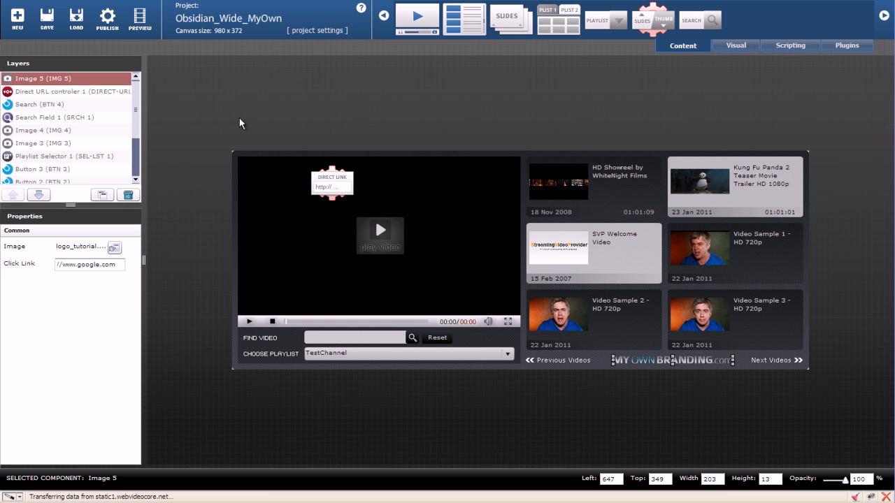
# Preview the project, playing and pausing Sample Clip 3 and testing the custom logo's link, and close the preview.
pyautogui.click(140, 19)
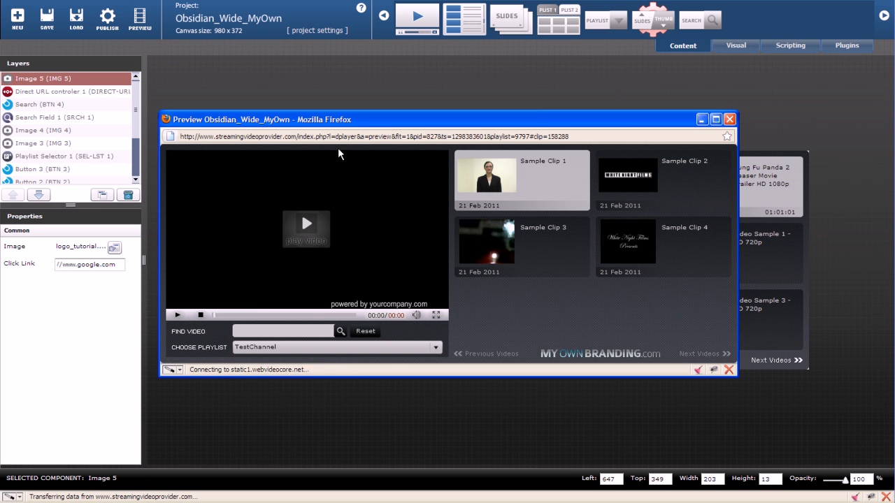
pyautogui.click(574, 266)
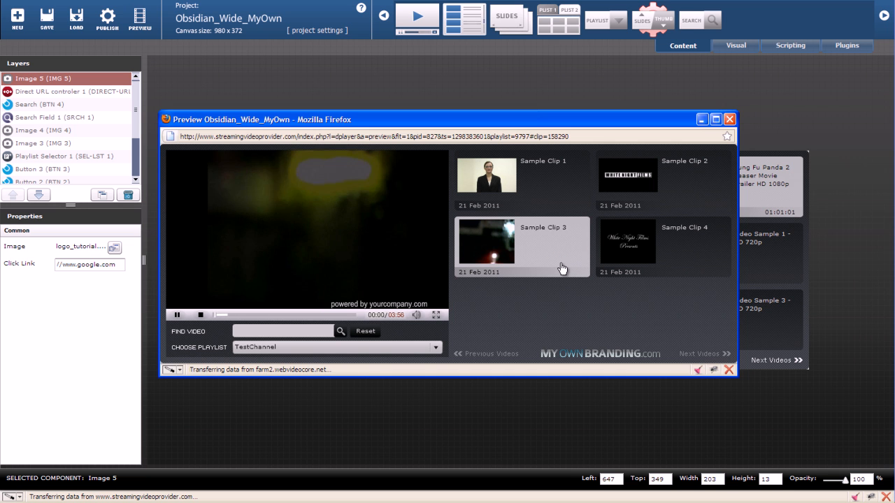
pyautogui.click(177, 315)
pyautogui.click(596, 356)
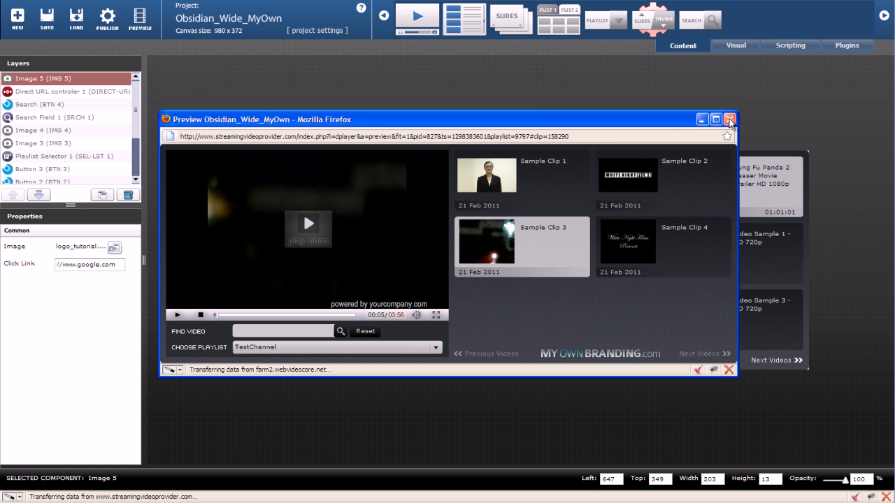
pyautogui.click(728, 119)
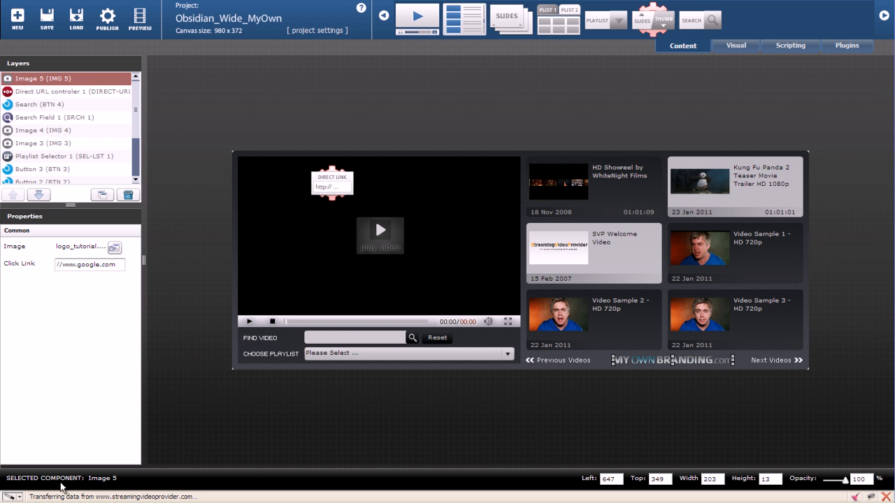
# Rename the custom logo image component from its default name to New Logo.
pyautogui.click(106, 478)
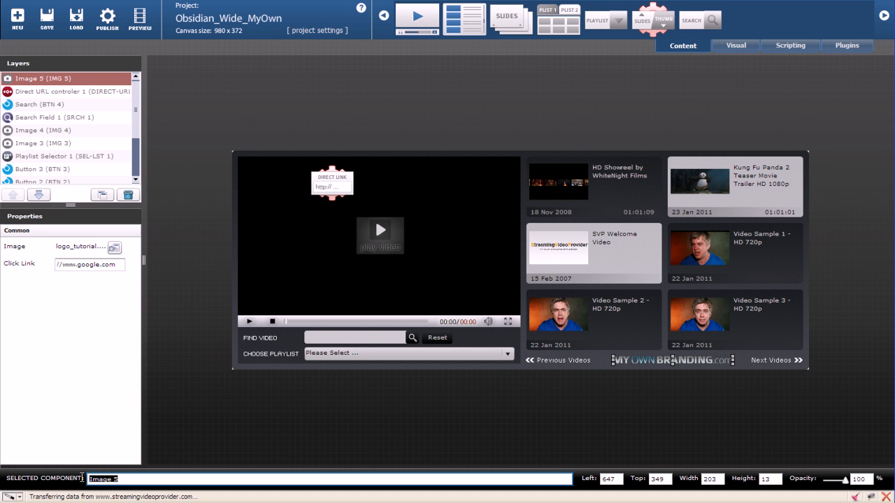
pyautogui.click(82, 479)
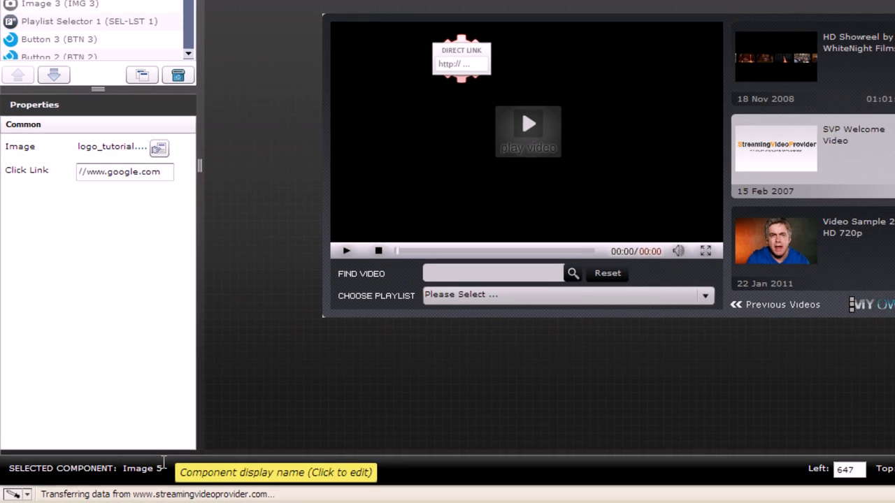
pyautogui.click(118, 476)
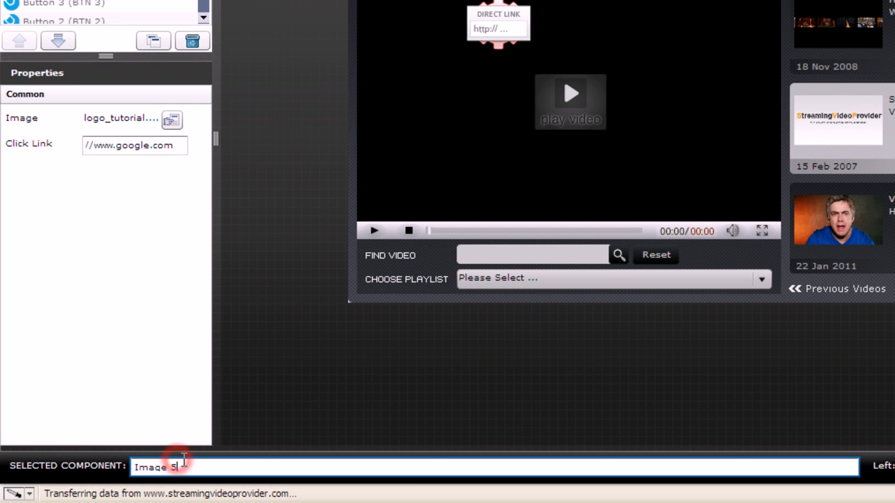
pyautogui.moveTo(183, 463); pyautogui.dragTo(96, 461)
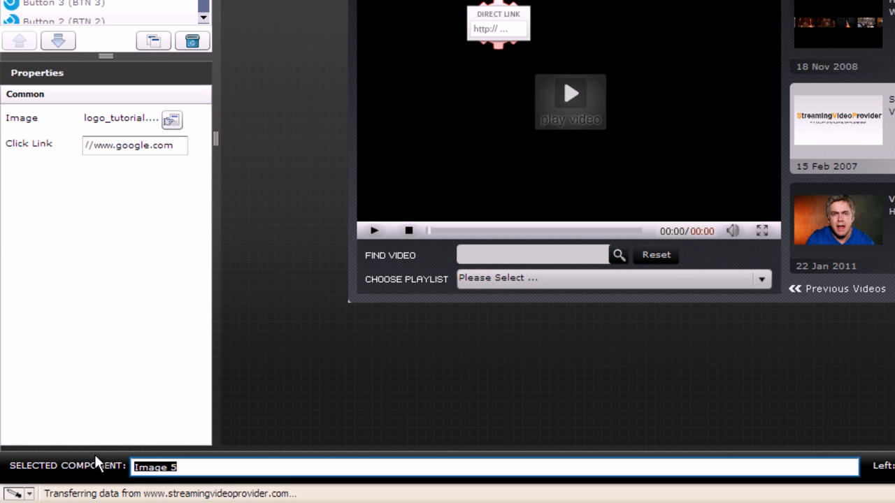
pyautogui.write('New Logo')
pyautogui.click(300, 411)
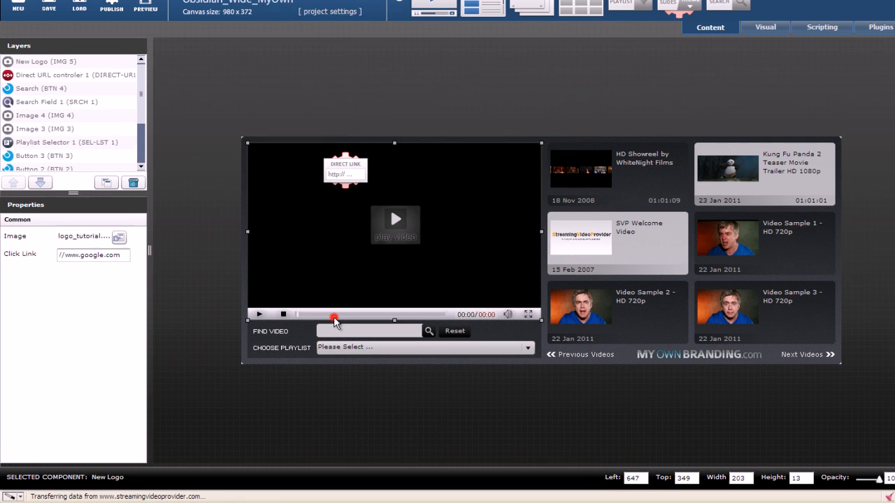
# Inspect the properties of the video player, background image, playlist, and the Find Video and Choose Playlist label images by selecting each on the canvas.
pyautogui.click(481, 235)
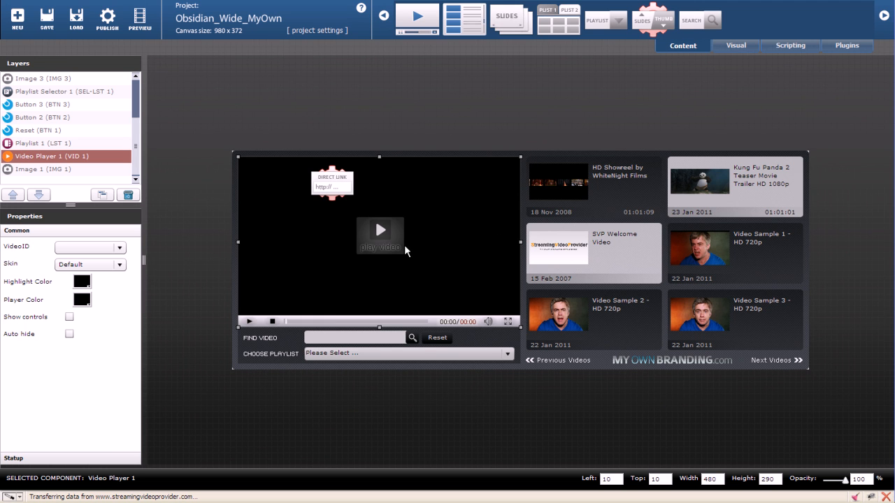
pyautogui.click(257, 151)
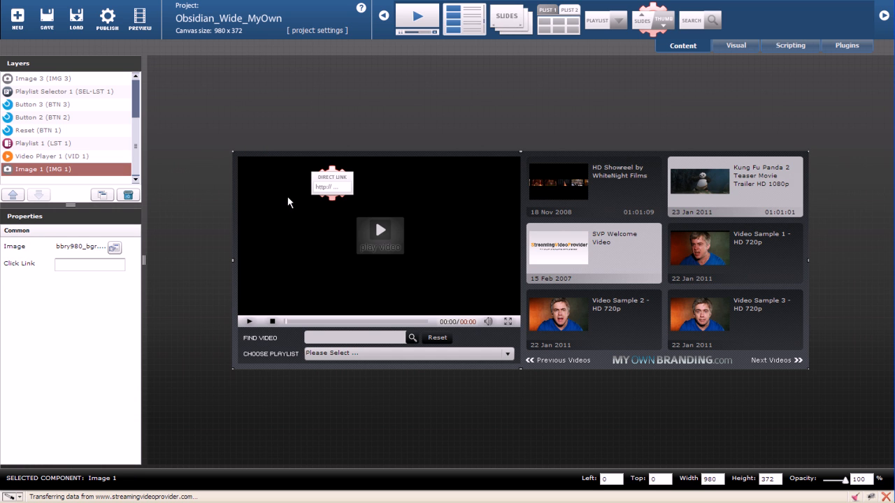
pyautogui.click(692, 351)
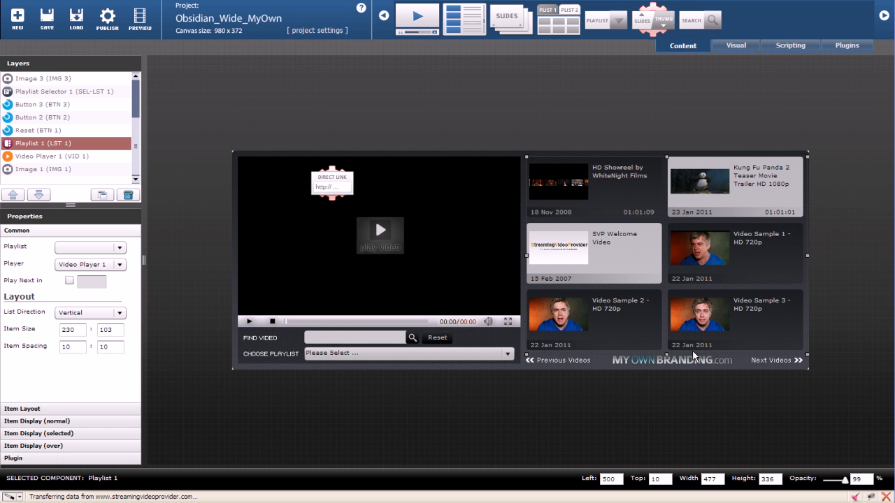
pyautogui.click(263, 337)
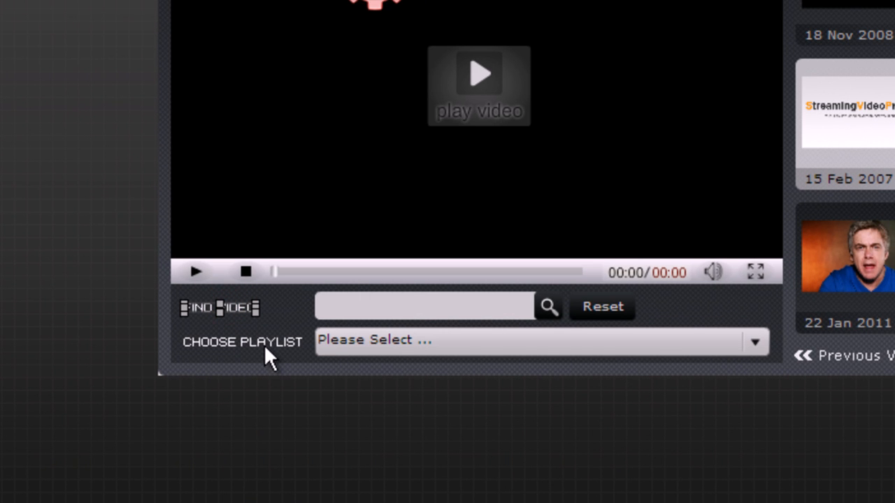
pyautogui.click(265, 343)
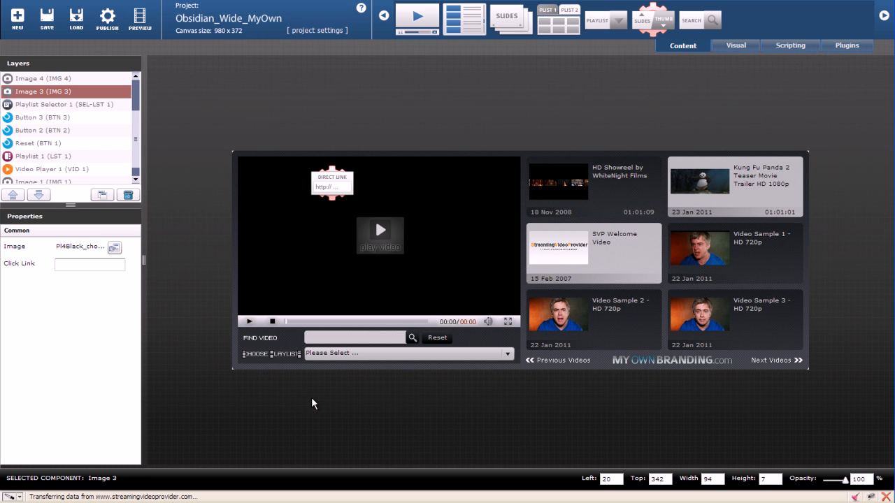
pyautogui.click(311, 367)
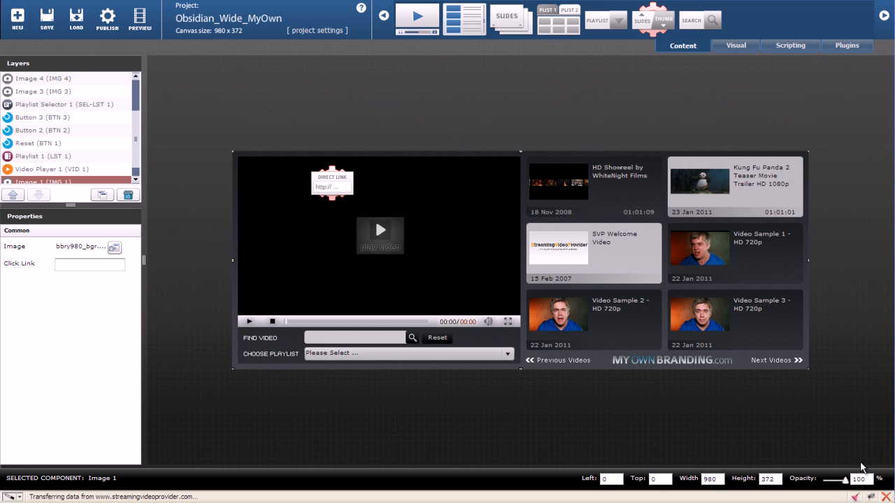